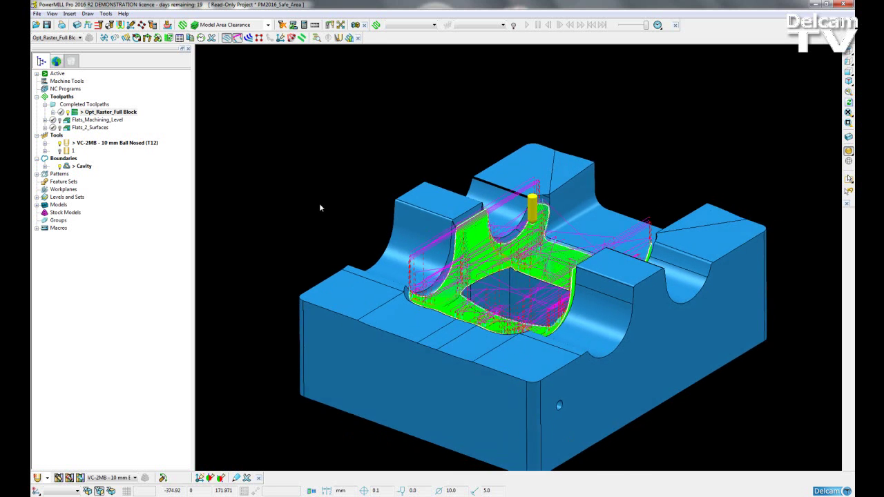
{"action": "left_click", "coordinate": [99, 25]}
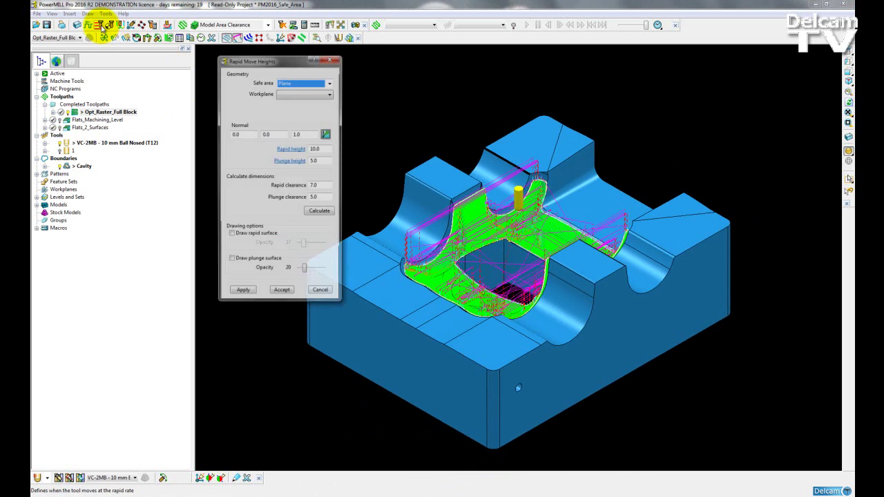
{"action": "left_click_drag", "start_coordinate": [260, 67], "coordinate": [249, 80]}
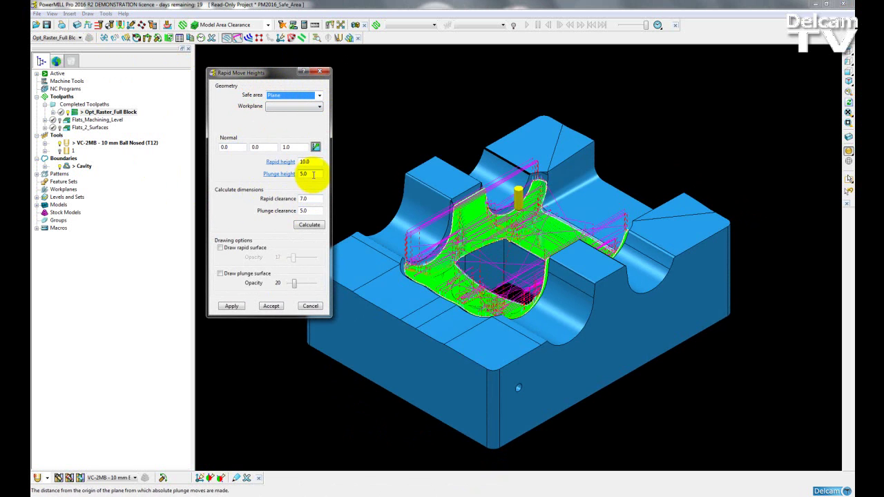
{"action": "left_click", "coordinate": [309, 198]}
{"action": "key", "text": "Tab"}
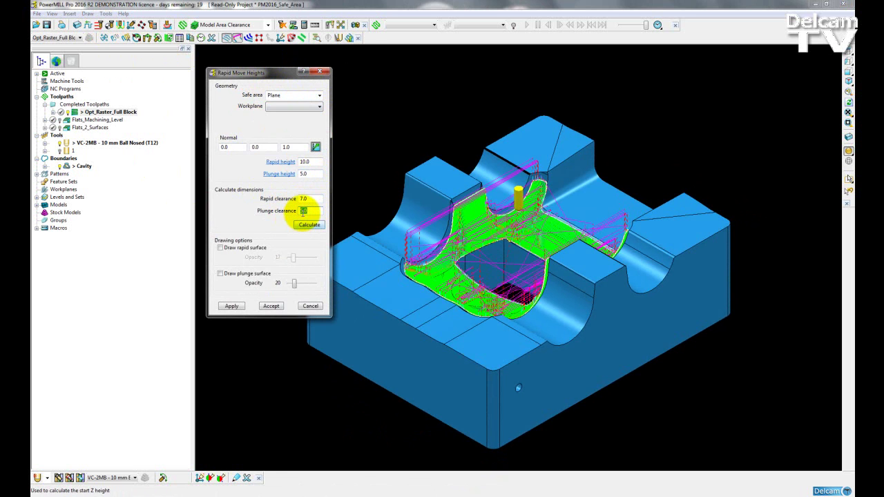
{"action": "left_click", "coordinate": [305, 173]}
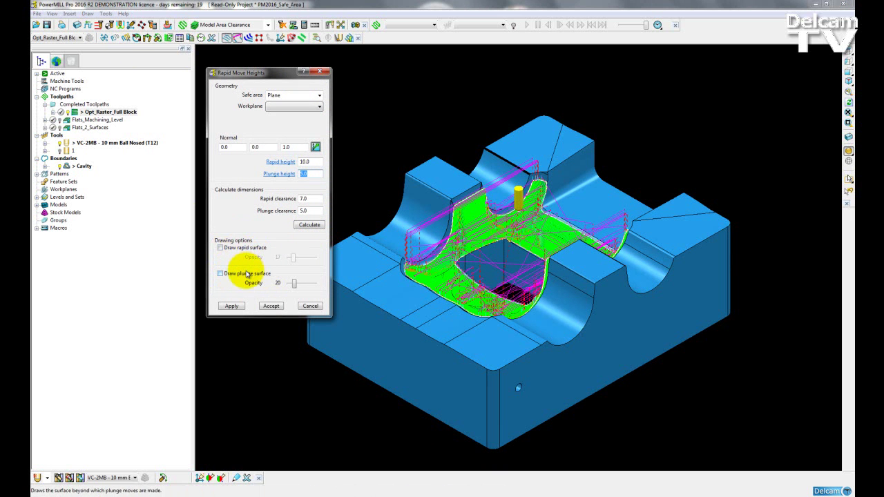
{"action": "left_click", "coordinate": [309, 162]}
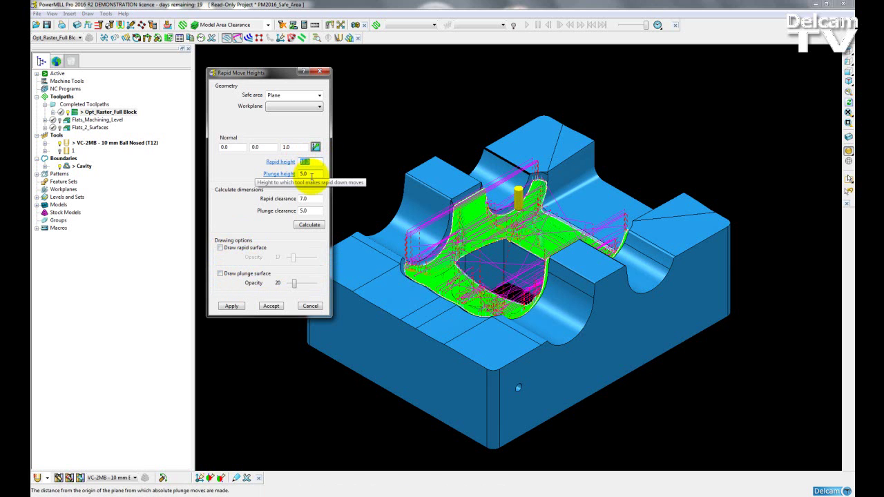
{"action": "left_click", "coordinate": [306, 174]}
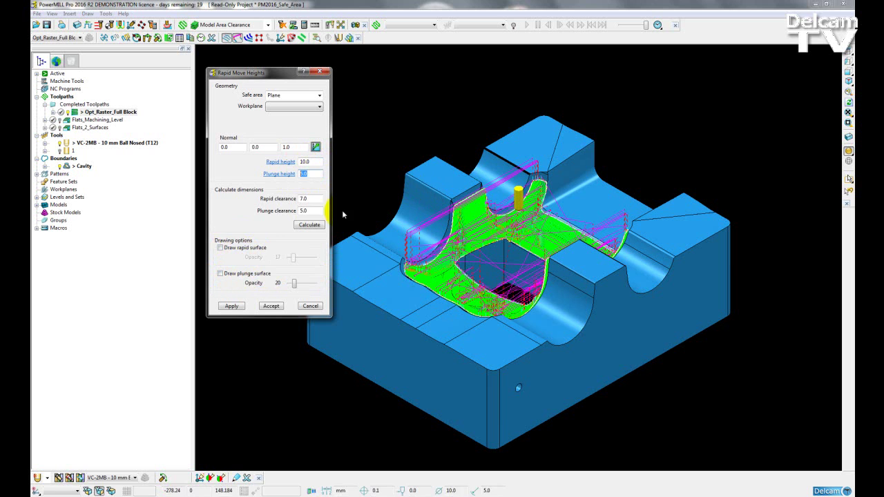
Step: Draw the rapid surface over the part and raise its opacity from 17 to 20
{"action": "left_click", "coordinate": [220, 248]}
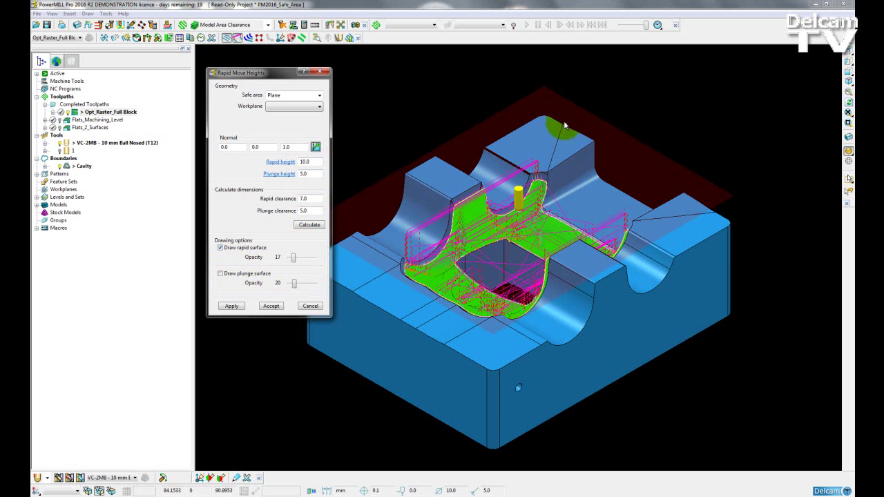
{"action": "middle_click_drag", "start_coordinate": [667, 215], "coordinate": [567, 249]}
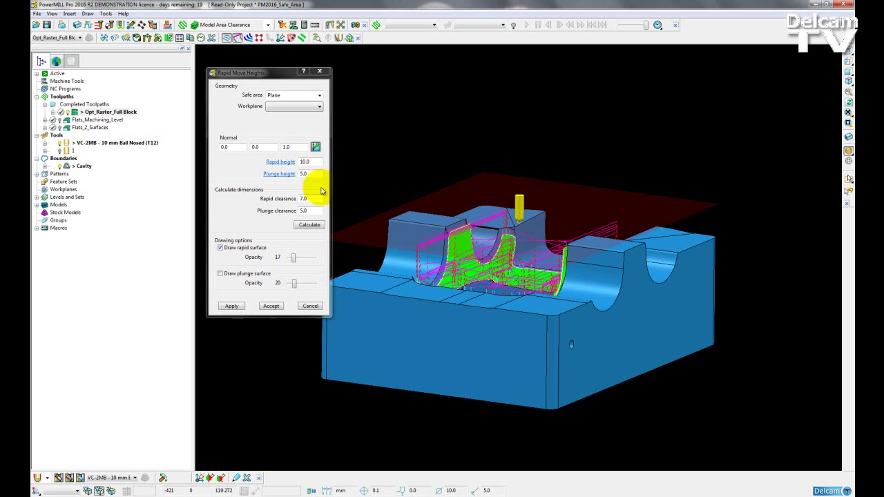
{"action": "left_click_drag", "start_coordinate": [313, 162], "coordinate": [294, 162]}
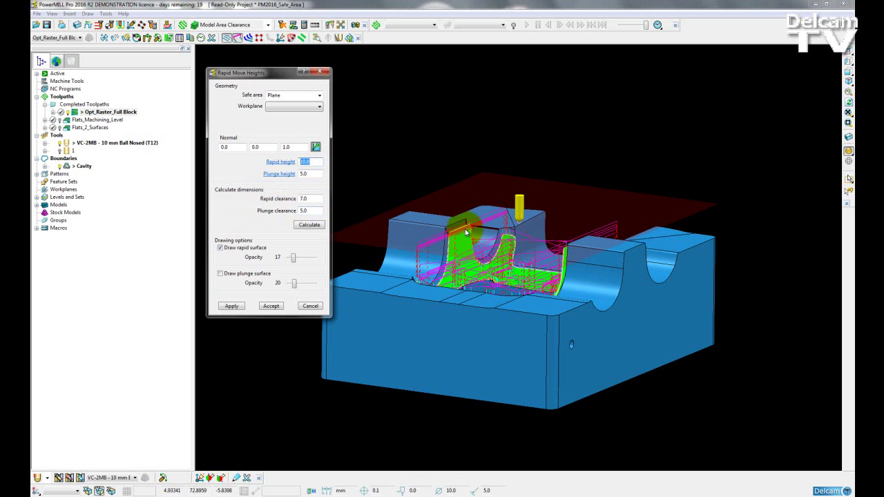
{"action": "left_click", "coordinate": [294, 257]}
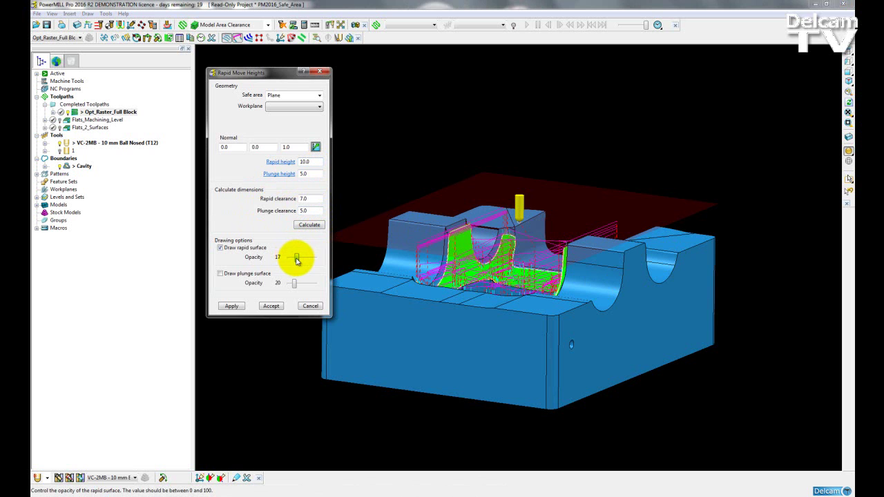
{"action": "mouse_move", "coordinate": [297, 260]}
{"action": "left_mouse_down"}
{"action": "mouse_move", "coordinate": [306, 261]}
{"action": "mouse_move", "coordinate": [296, 261]}
{"action": "left_mouse_up"}
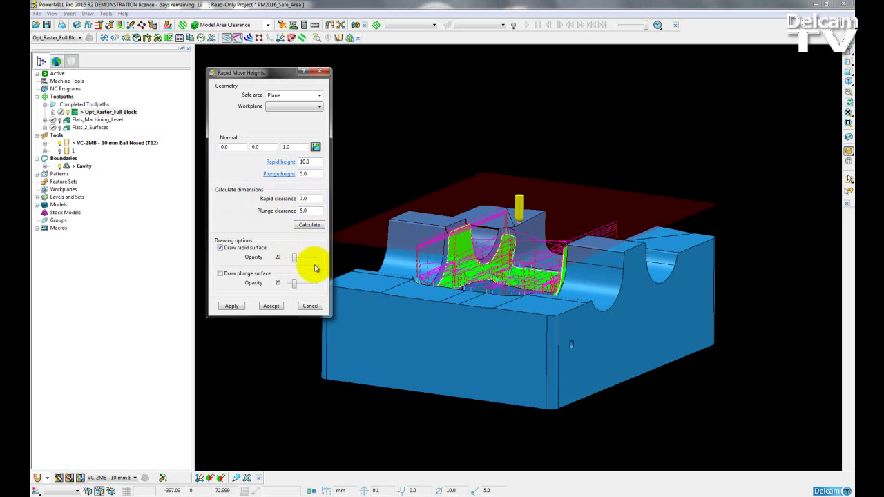
Step: Draw the plunge surface at opacity 20 as a second plane beneath the rapid surface
{"action": "left_click", "coordinate": [221, 274]}
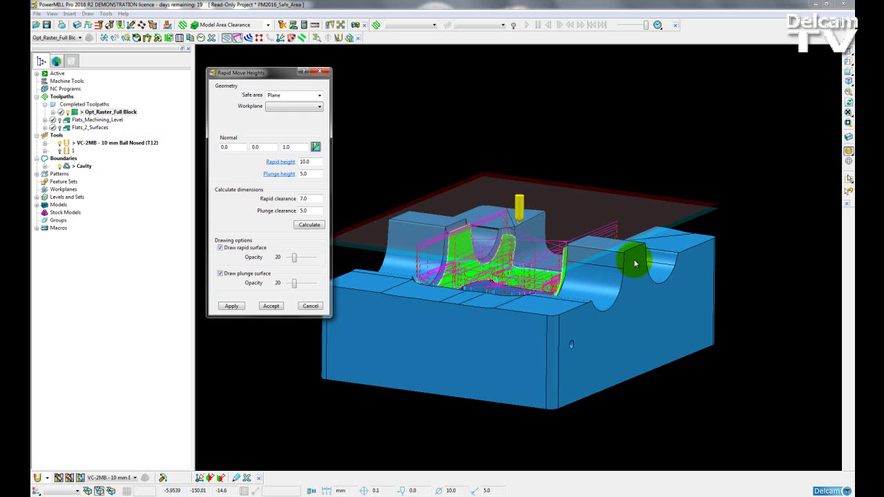
{"action": "mouse_move", "coordinate": [633, 258]}
{"action": "middle_mouse_down"}
{"action": "mouse_move", "coordinate": [601, 262]}
{"action": "mouse_move", "coordinate": [592, 251]}
{"action": "mouse_move", "coordinate": [646, 234]}
{"action": "mouse_move", "coordinate": [619, 254]}
{"action": "mouse_move", "coordinate": [619, 271]}
{"action": "middle_mouse_up"}
{"action": "scroll", "coordinate": [657, 239], "scroll_direction": "up", "scroll_amount": 3}
{"action": "left_click", "coordinate": [294, 284]}
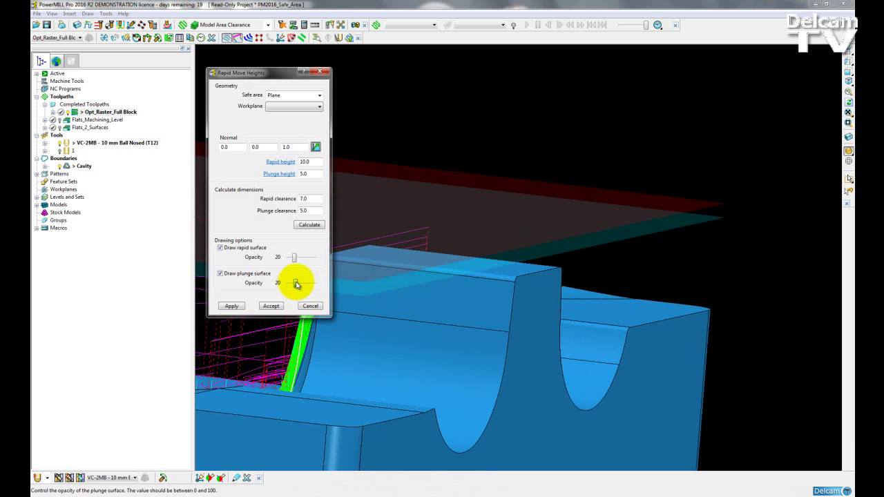
{"action": "left_click_drag", "start_coordinate": [301, 286], "coordinate": [293, 284]}
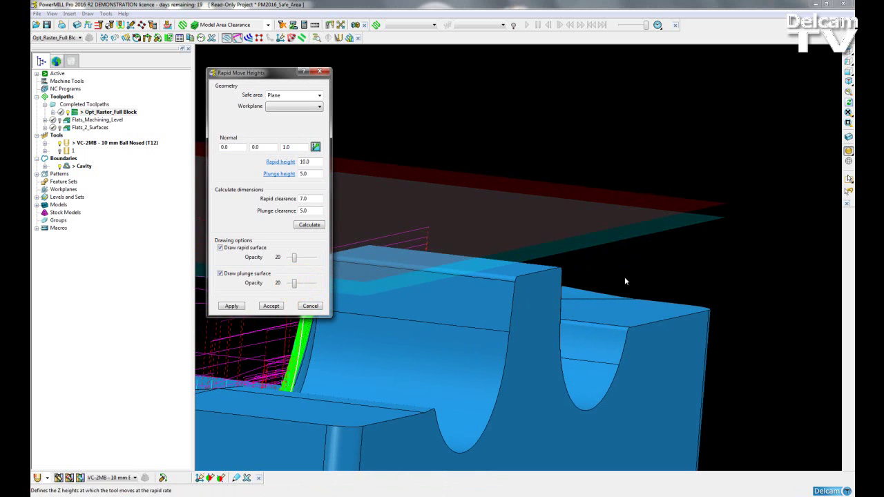
{"action": "scroll", "coordinate": [587, 262], "scroll_direction": "down", "scroll_amount": 5}
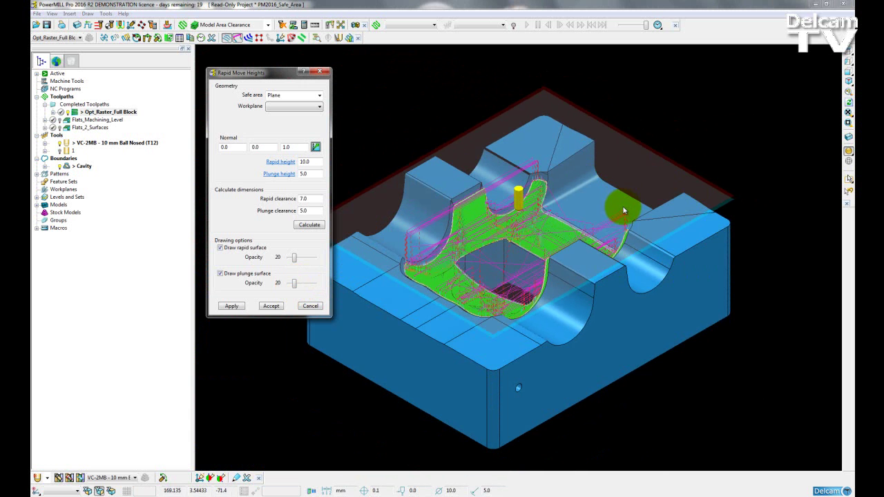
{"action": "middle_click_drag", "start_coordinate": [565, 307], "coordinate": [537, 200]}
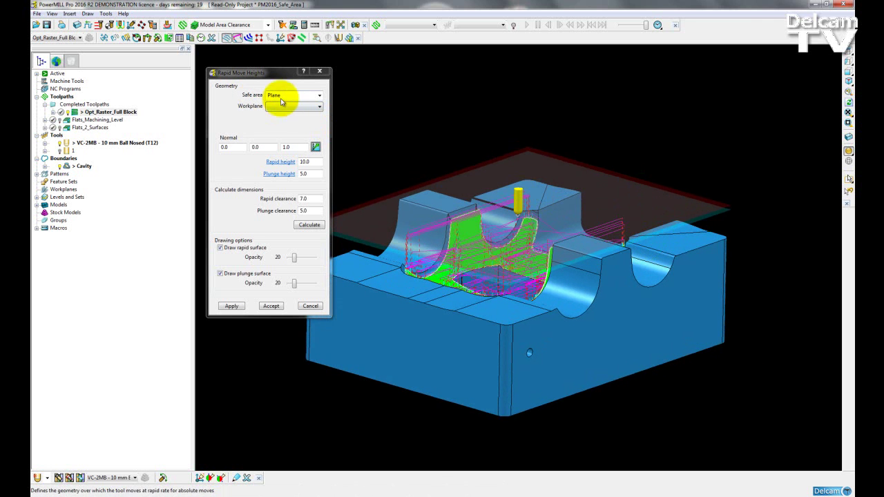
Step: Move the Rapid Move Heights form up and left and turn the part to a frontal angle
{"action": "left_click_drag", "start_coordinate": [267, 73], "coordinate": [233, 65]}
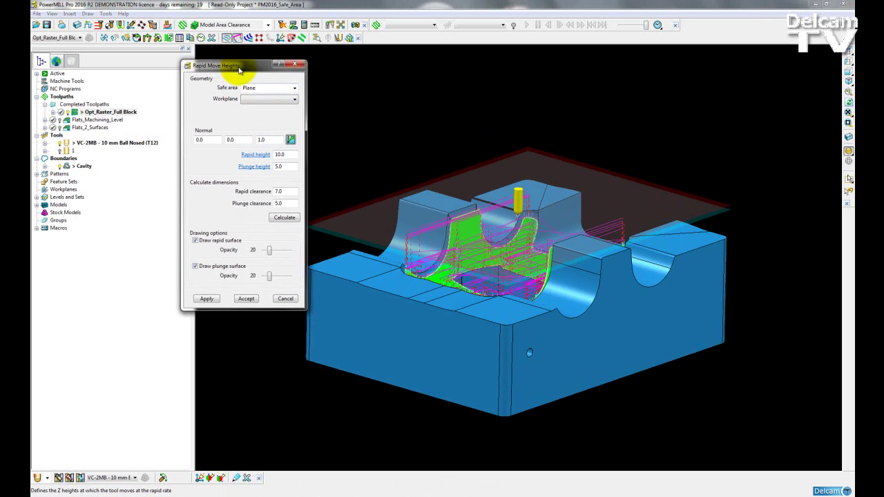
{"action": "middle_click_drag", "start_coordinate": [417, 227], "coordinate": [387, 218]}
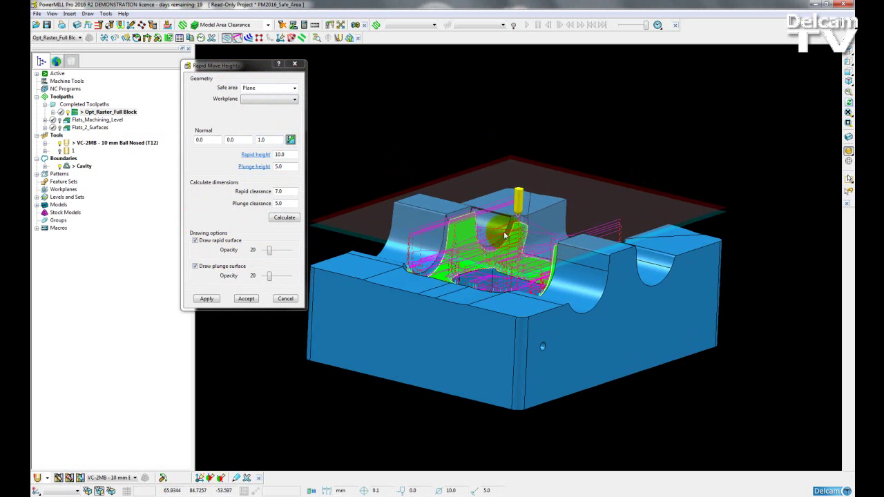
{"action": "middle_click_drag", "start_coordinate": [574, 240], "coordinate": [627, 228]}
{"action": "scroll", "coordinate": [705, 223], "scroll_direction": "up", "scroll_amount": 5}
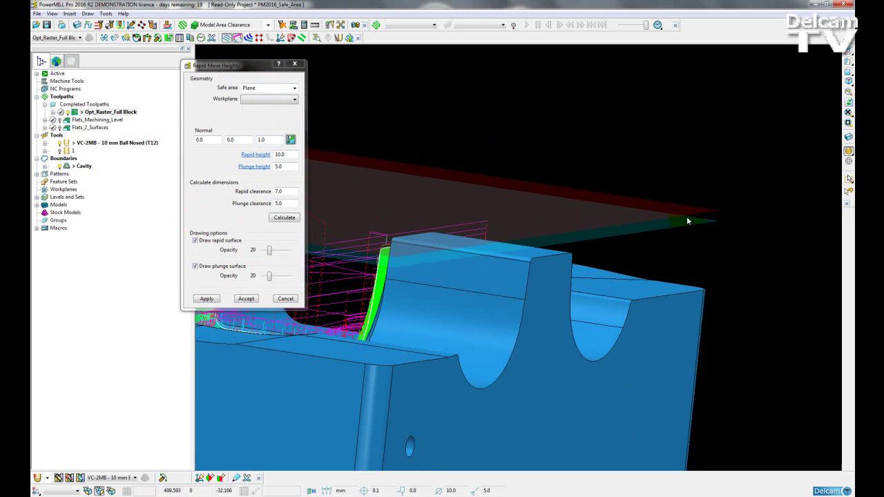
{"action": "scroll", "coordinate": [691, 217], "scroll_direction": "down", "scroll_amount": 3}
{"action": "middle_click_drag", "start_coordinate": [691, 217], "coordinate": [297, 232]}
Step: Accept the rapid move heights and tilt the part to look down into the cavity
{"action": "left_click", "coordinate": [245, 299]}
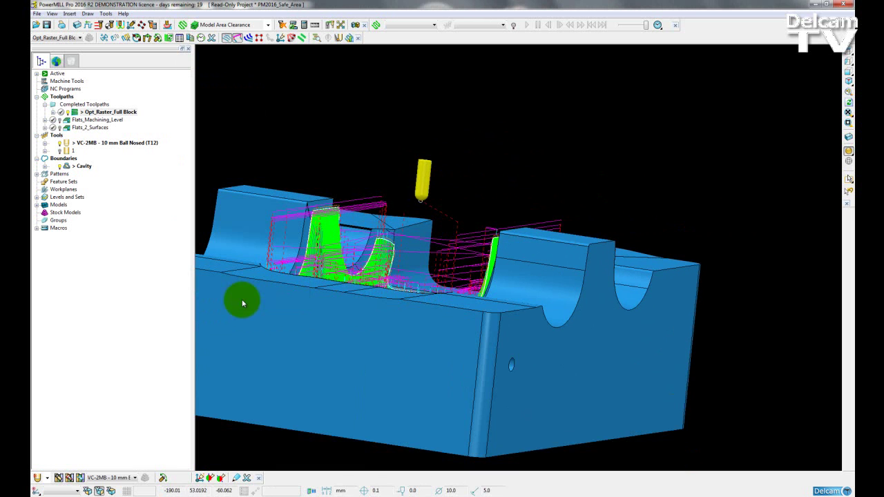
{"action": "scroll", "coordinate": [483, 179], "scroll_direction": "up", "scroll_amount": 3}
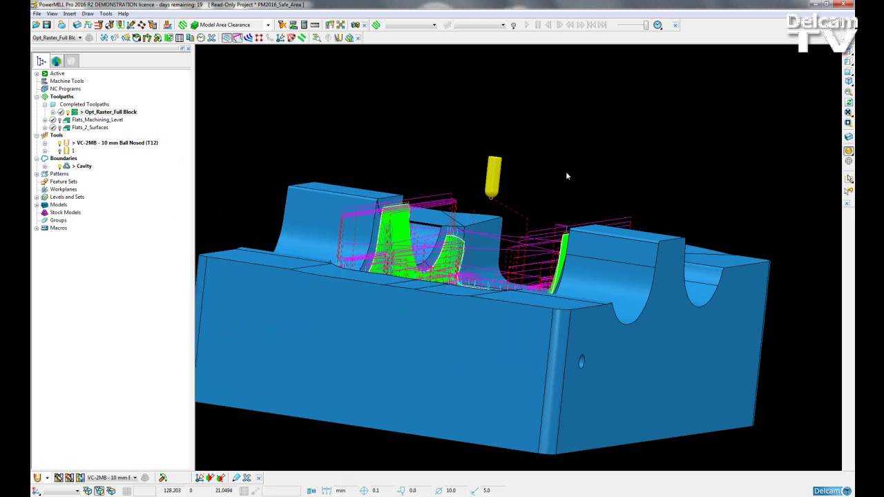
{"action": "middle_click_drag", "start_coordinate": [565, 171], "coordinate": [529, 221]}
{"action": "middle_click_drag", "start_coordinate": [592, 243], "coordinate": [396, 186]}
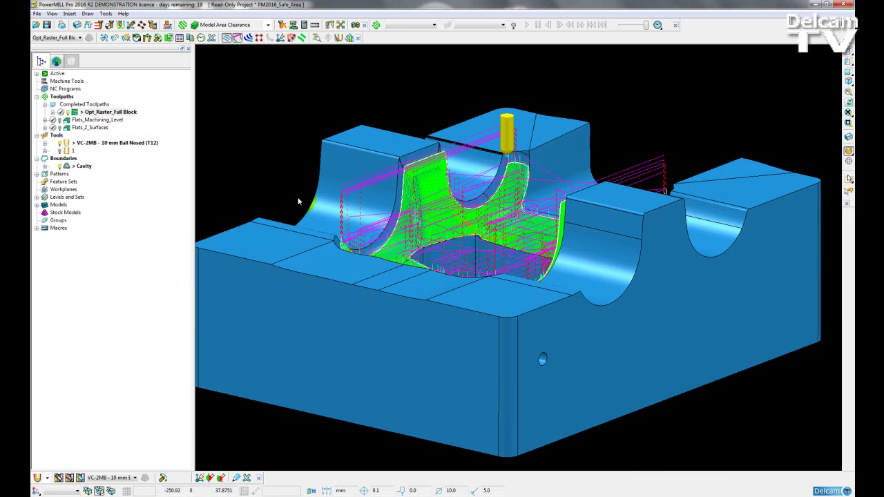
Step: Reopen Rapid Move Heights with the Plane safe area and list the available Safe area shapes
{"action": "left_click", "coordinate": [98, 28]}
{"action": "left_click_drag", "start_coordinate": [213, 70], "coordinate": [235, 79]}
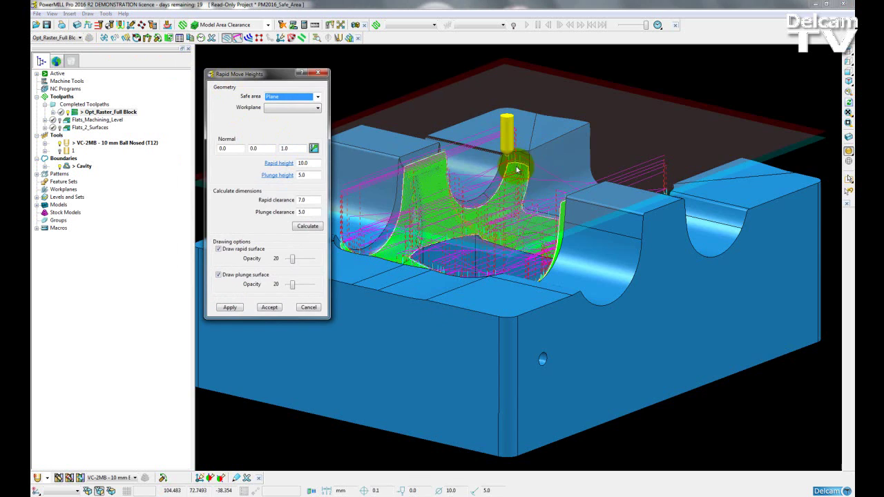
{"action": "scroll", "coordinate": [517, 169], "scroll_direction": "down", "scroll_amount": 3}
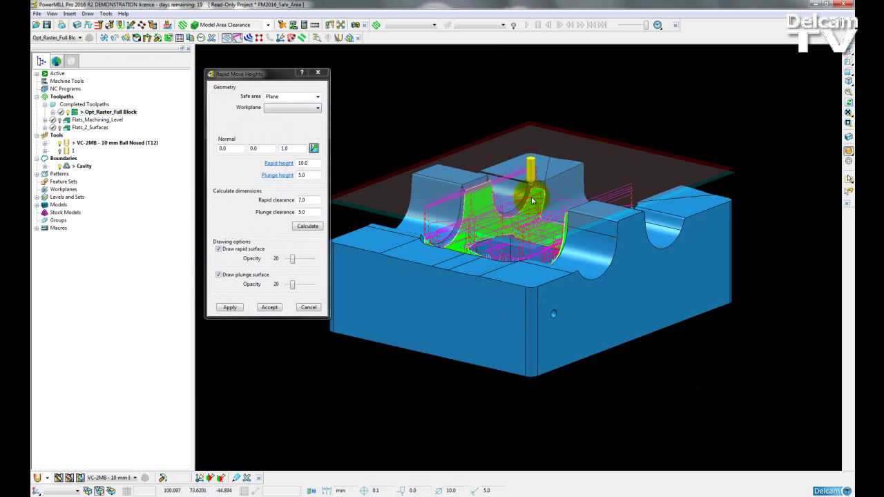
{"action": "left_click", "coordinate": [281, 97]}
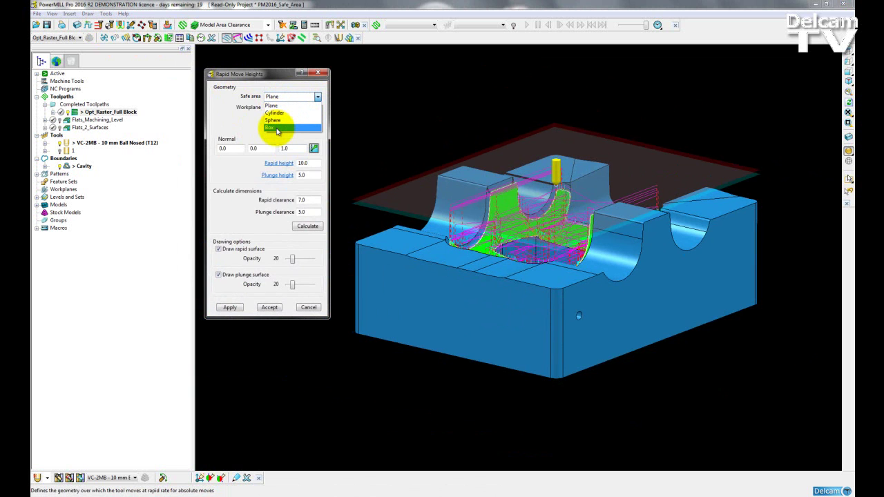
Step: Switch the safe area to Box and calculate dimensions 394.016341 × 314.020139 × 163.994506
{"action": "left_click", "coordinate": [277, 128]}
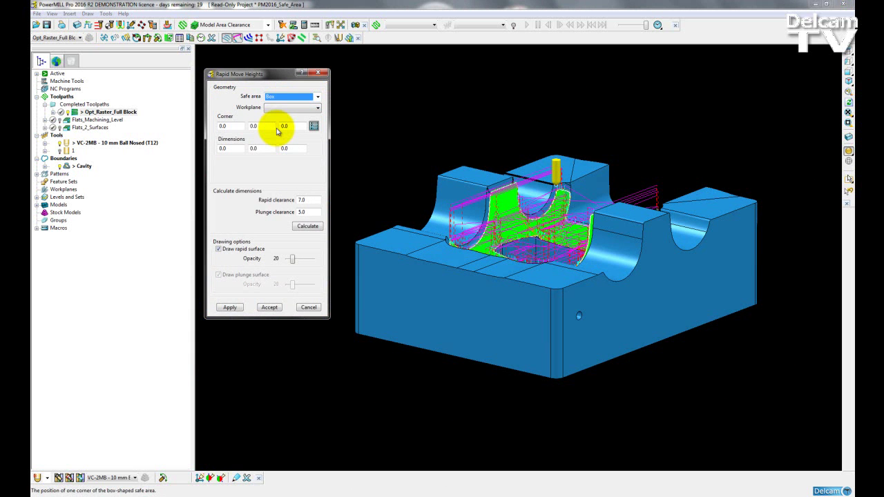
{"action": "left_click", "coordinate": [308, 228]}
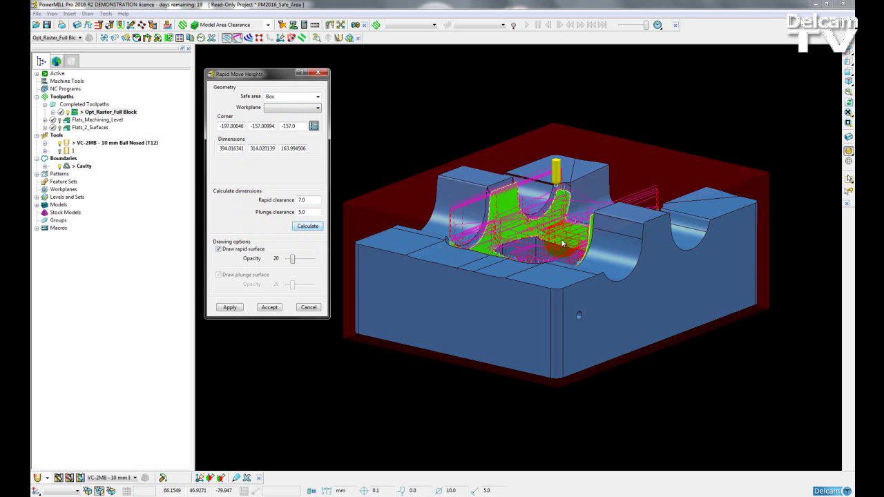
{"action": "middle_click_drag", "start_coordinate": [556, 249], "coordinate": [447, 219]}
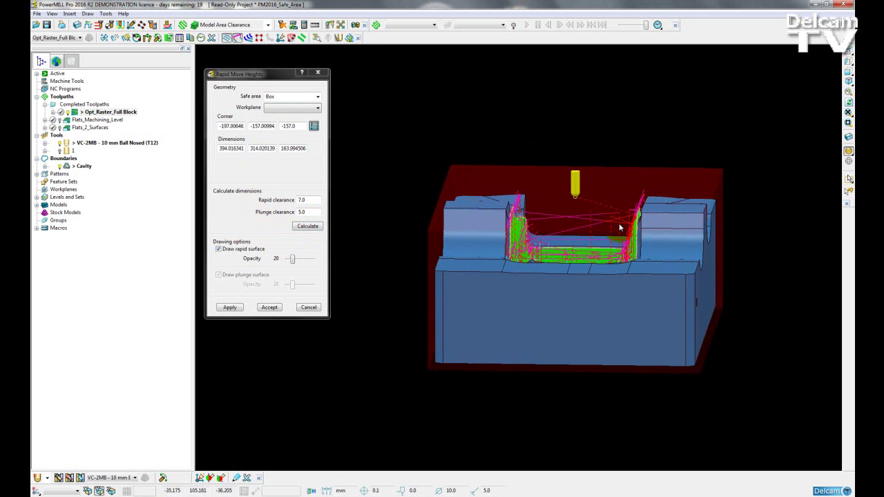
{"action": "middle_click_drag", "start_coordinate": [725, 240], "coordinate": [658, 223]}
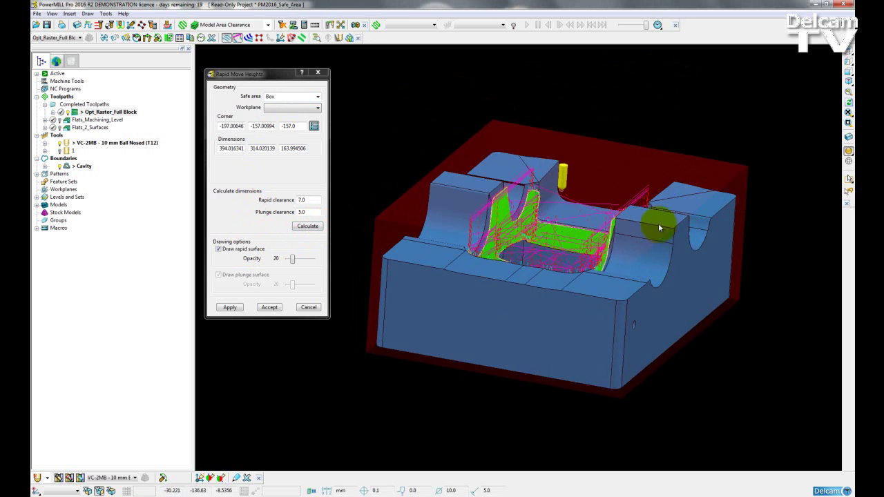
{"action": "middle_click_drag", "start_coordinate": [641, 255], "coordinate": [539, 208]}
Step: Switch to a Cylinder along X, calculating rapid radius 174.71287 and plunge radius 172.71287
{"action": "left_click", "coordinate": [319, 96]}
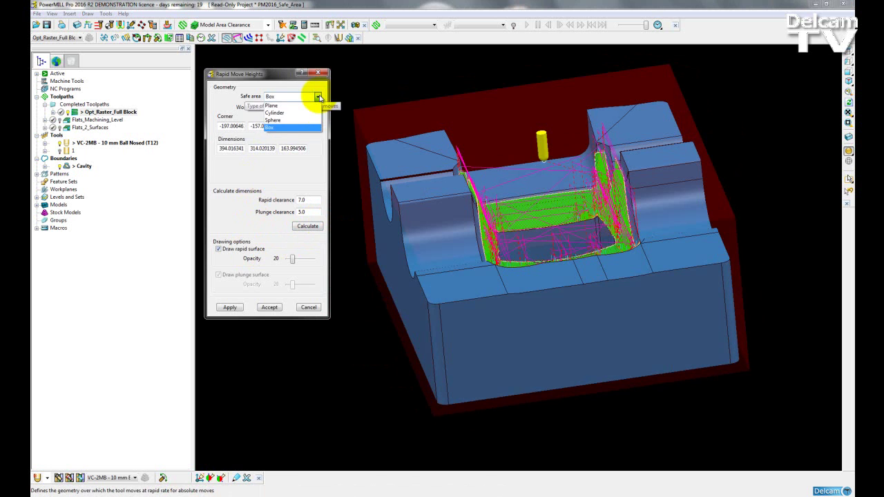
{"action": "left_click", "coordinate": [303, 114]}
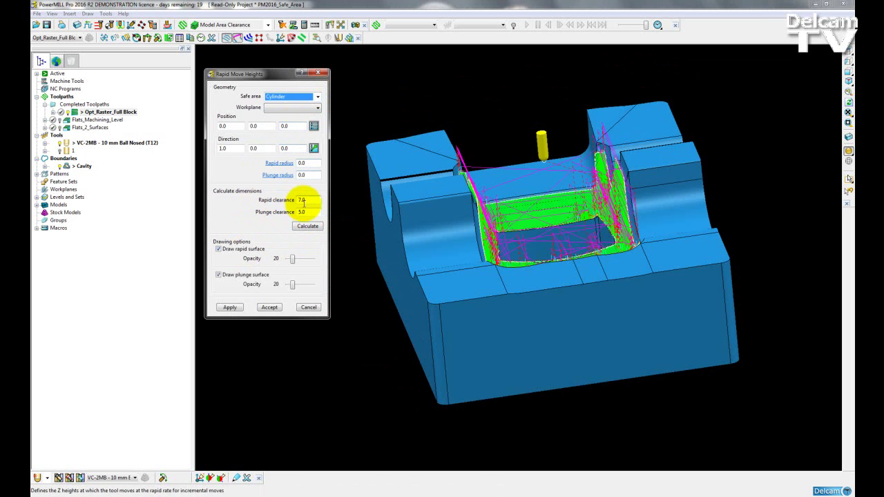
{"action": "left_click", "coordinate": [308, 226]}
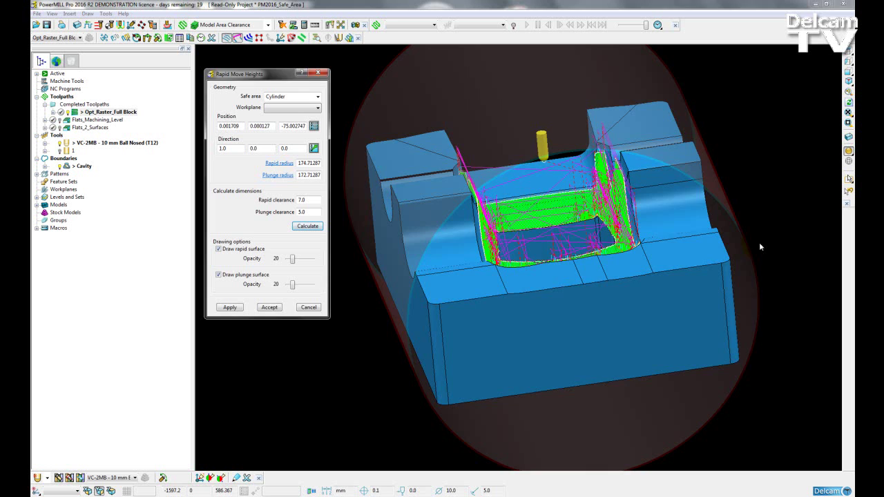
{"action": "middle_click_drag", "start_coordinate": [759, 242], "coordinate": [483, 228]}
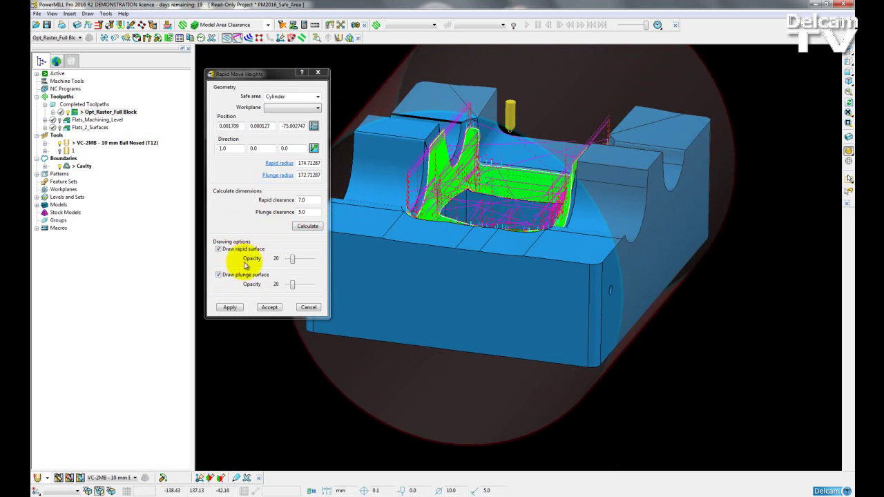
{"action": "middle_click_drag", "start_coordinate": [599, 193], "coordinate": [449, 125]}
{"action": "left_click", "coordinate": [307, 97]}
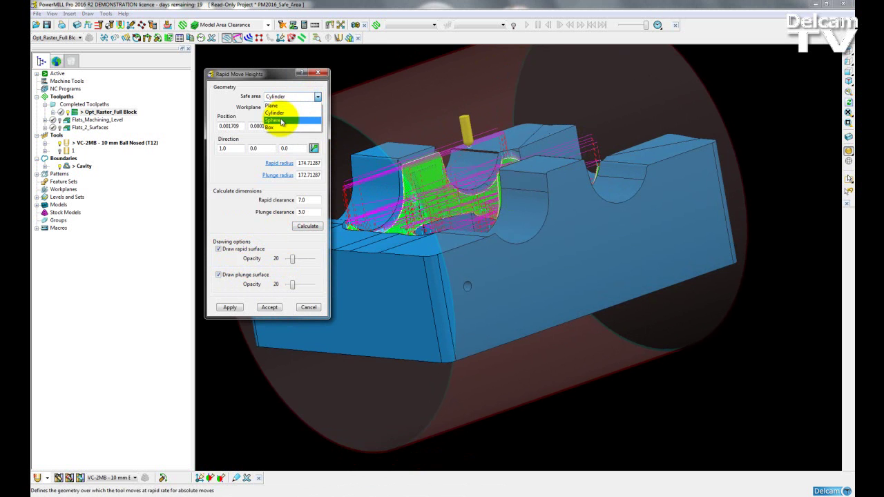
Step: Switch to a Sphere, calculating rapid radius 260.43779 and plunge radius 258.43779
{"action": "left_click", "coordinate": [275, 115]}
{"action": "left_click", "coordinate": [306, 227]}
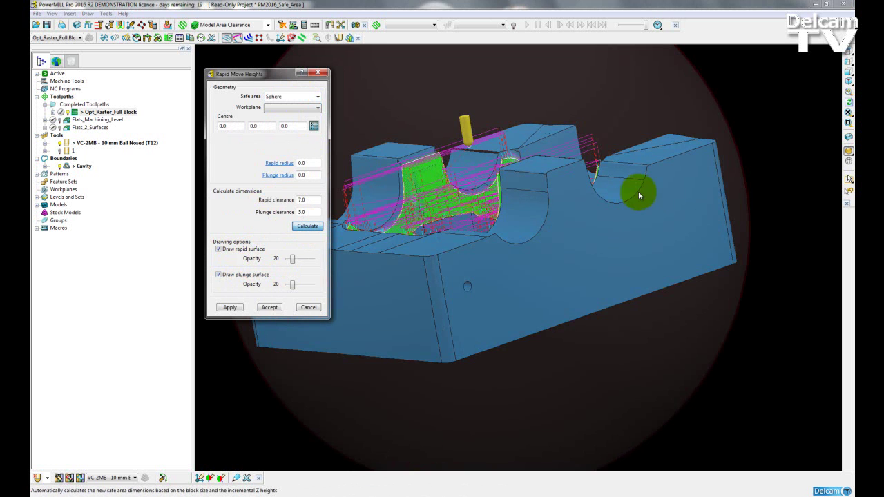
{"action": "mouse_move", "coordinate": [637, 191]}
{"action": "middle_mouse_down"}
{"action": "mouse_move", "coordinate": [628, 162]}
{"action": "mouse_move", "coordinate": [637, 153]}
{"action": "mouse_move", "coordinate": [801, 166]}
{"action": "mouse_move", "coordinate": [726, 173]}
{"action": "middle_mouse_up"}
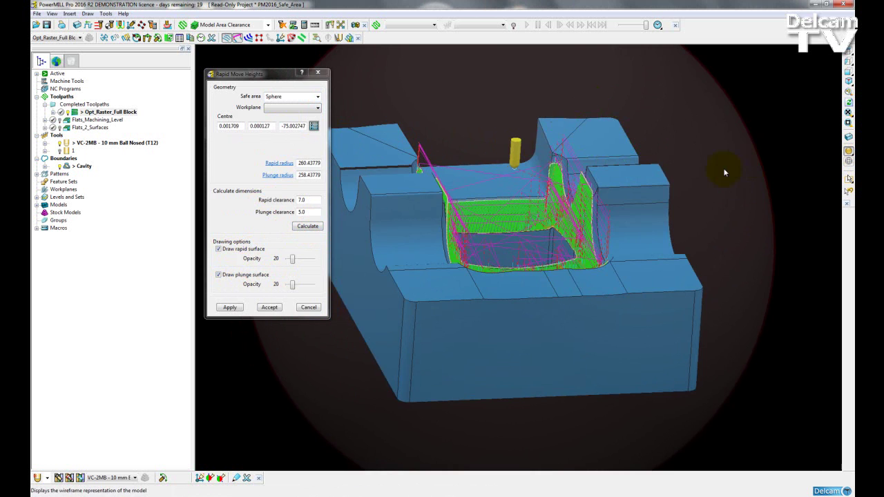
{"action": "scroll", "coordinate": [674, 190], "scroll_direction": "down", "scroll_amount": 5}
{"action": "middle_click_drag", "start_coordinate": [730, 217], "coordinate": [584, 187]}
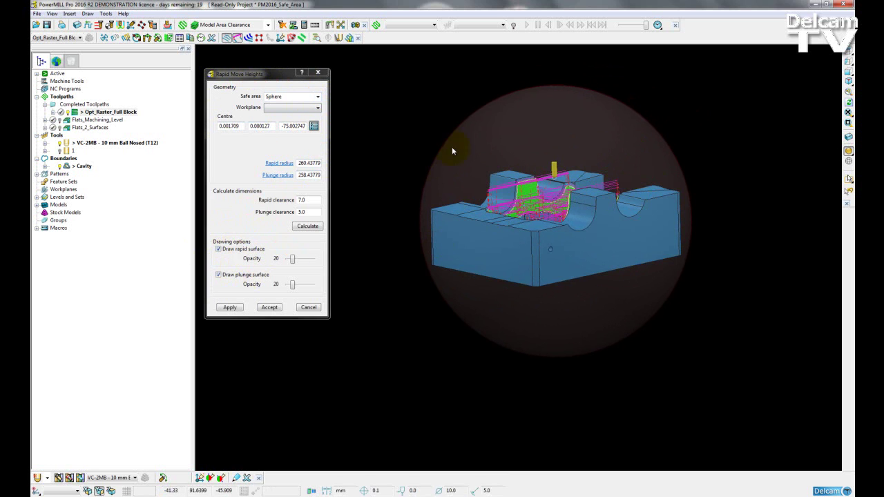
{"action": "left_click", "coordinate": [317, 101]}
Step: Switch back to Plane and calculate rapid height 6.994506 and plunge height 4.994506
{"action": "left_click", "coordinate": [304, 104]}
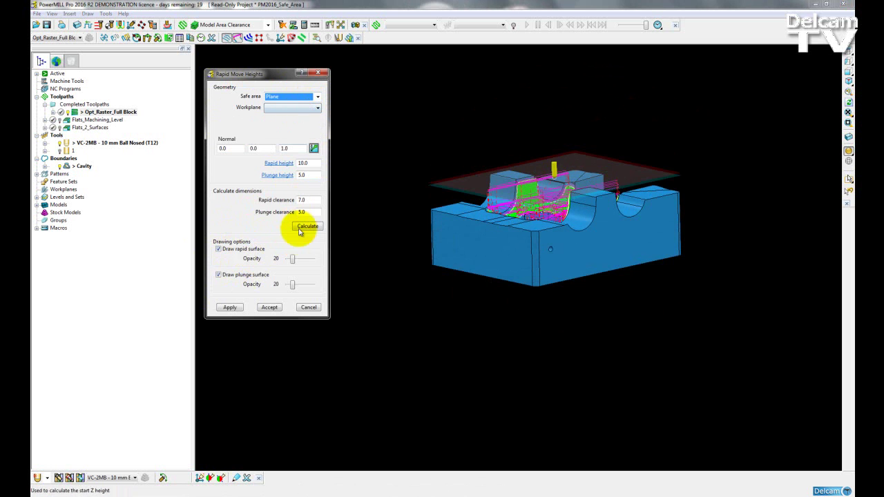
{"action": "left_click", "coordinate": [300, 230]}
{"action": "middle_click_drag", "start_coordinate": [591, 245], "coordinate": [624, 261]}
{"action": "scroll", "coordinate": [618, 191], "scroll_direction": "up", "scroll_amount": 3}
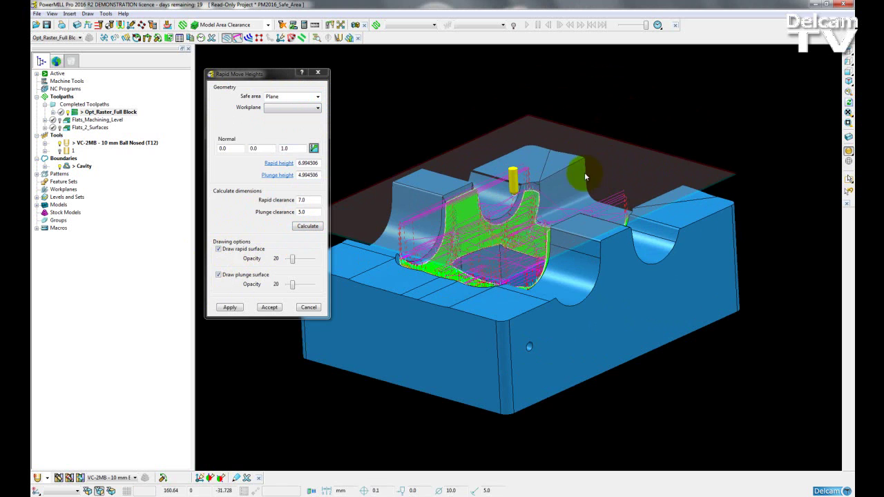